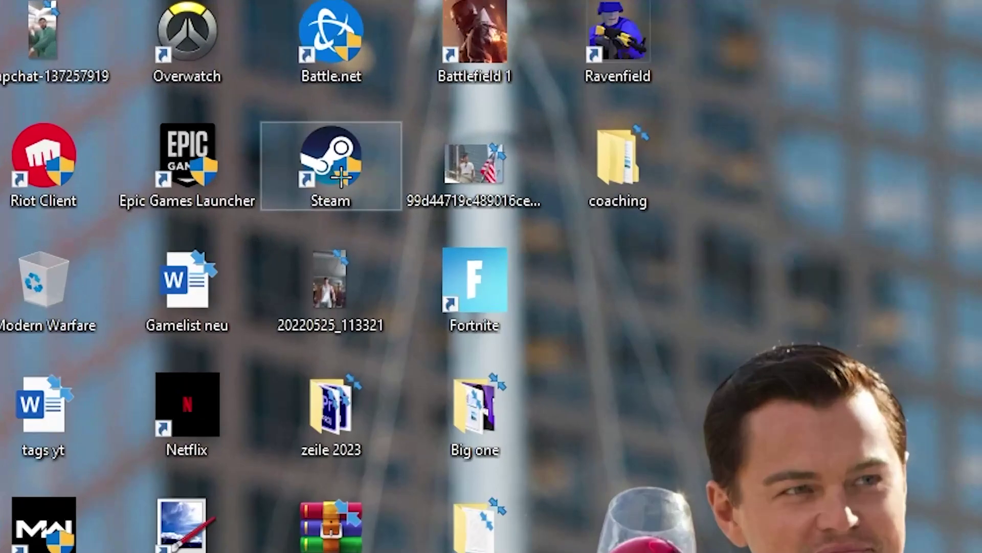
- Move the Steam shortcut (D:\steam1) from its icon row to an empty desktop area
drag(153, 71, 492, 197)
drag(663, 347, 404, 179)
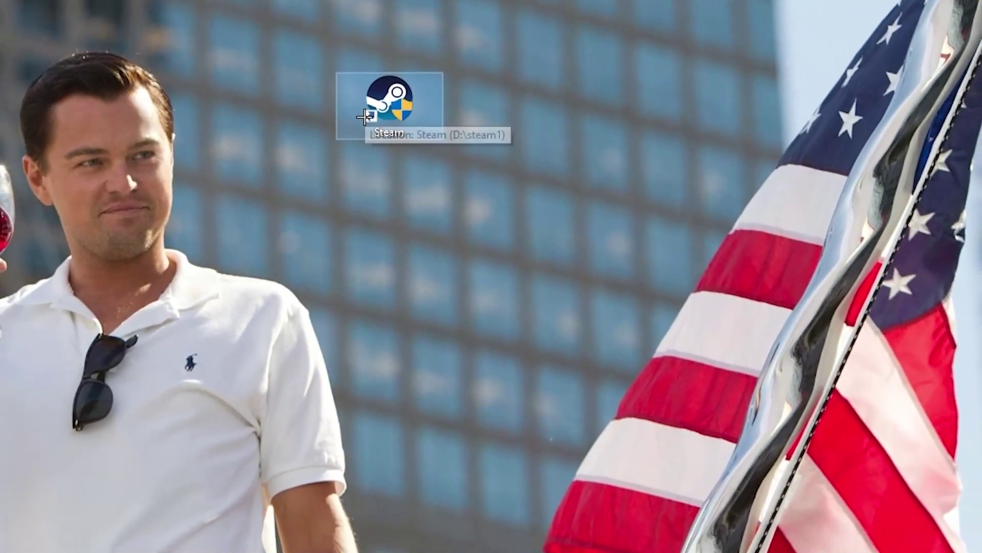
- Run Steam as administrator from its shortcut, then shift the shortcut one slot left
right_click(364, 117)
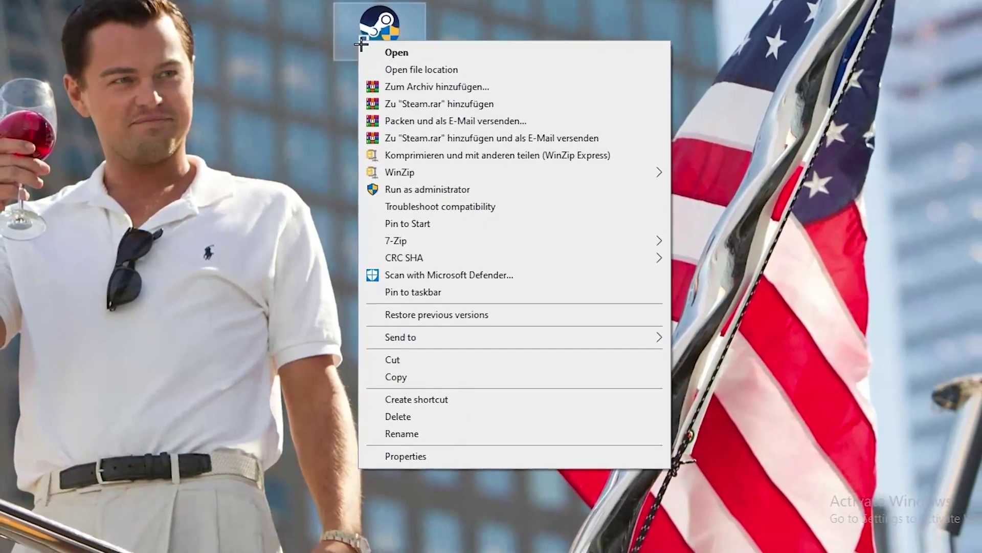
click(434, 195)
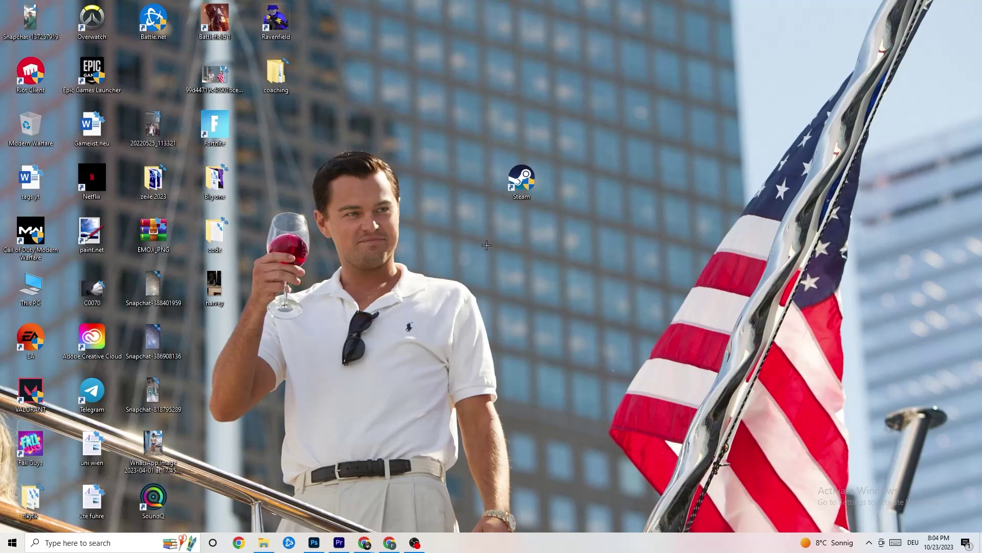
drag(521, 179, 491, 261)
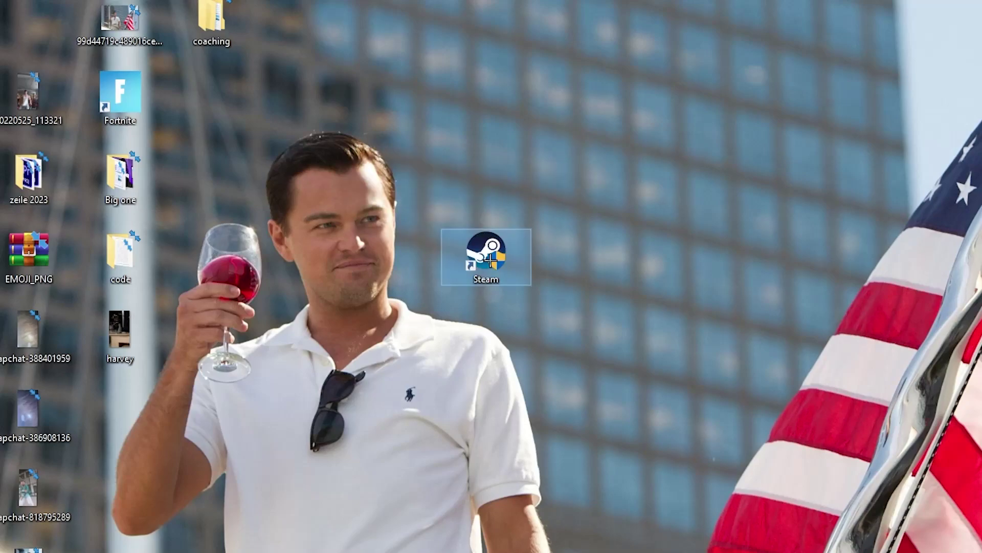
right_click(492, 262)
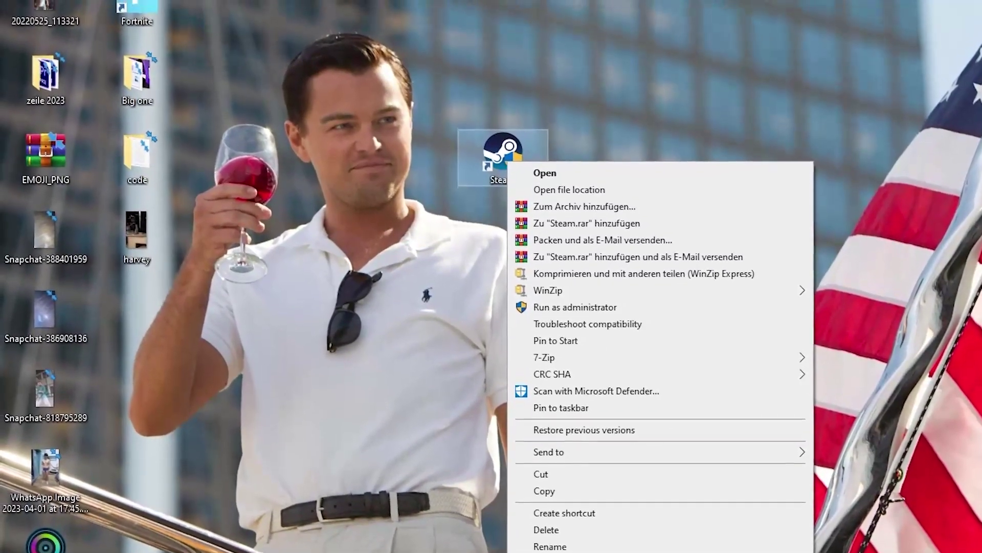
- Set the Steam shortcut to Windows 8 compatibility mode with Run as administrator, and save
click(593, 541)
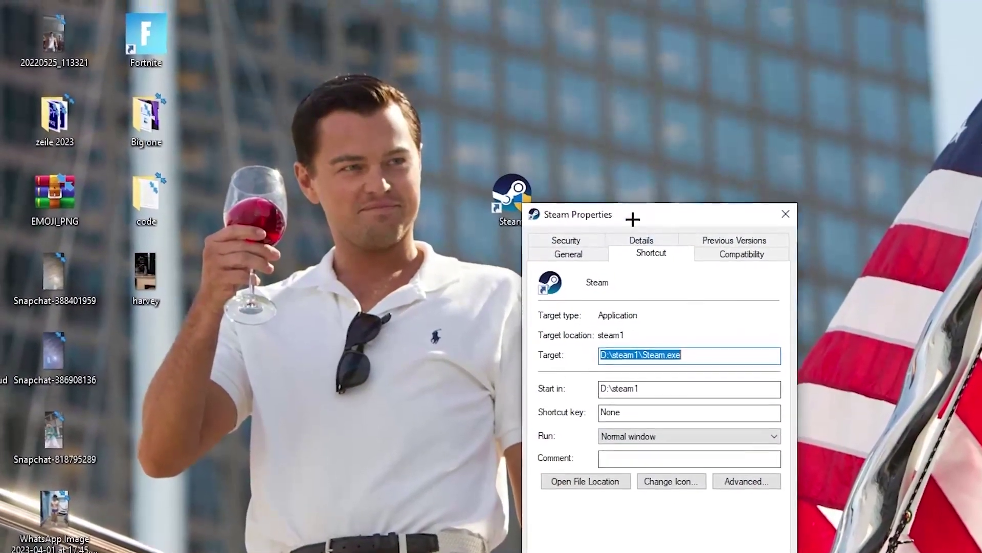
drag(630, 205, 510, 40)
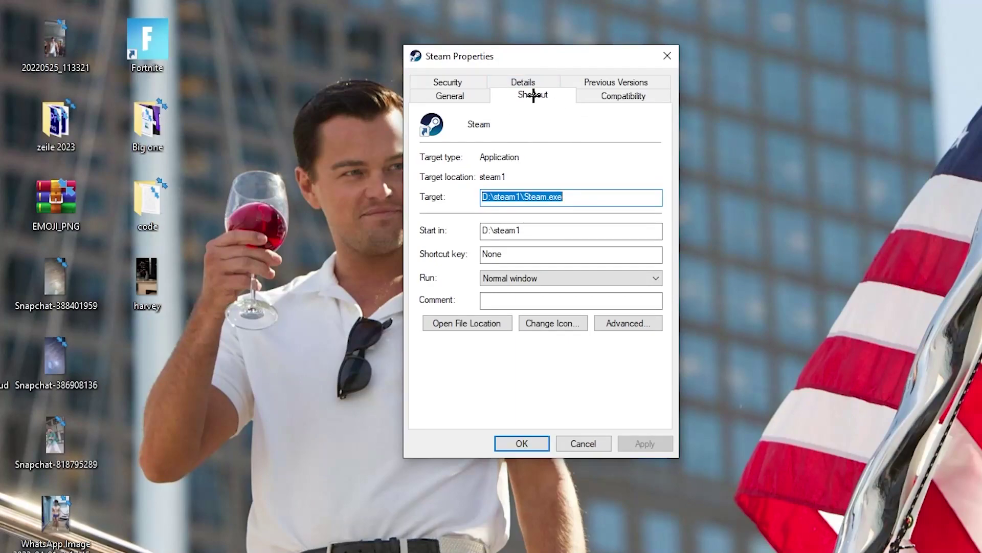
click(617, 97)
drag(553, 84, 529, 27)
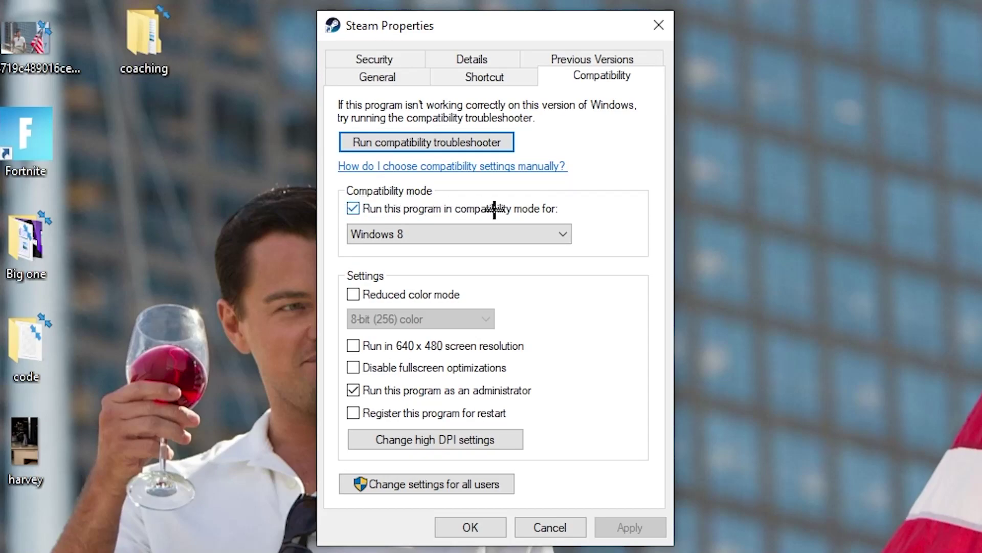
click(548, 228)
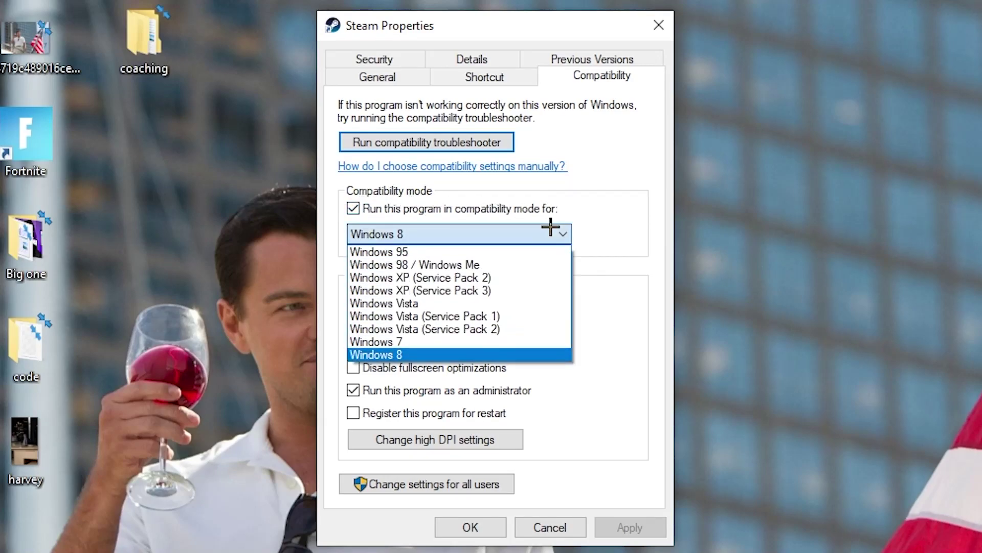
click(594, 218)
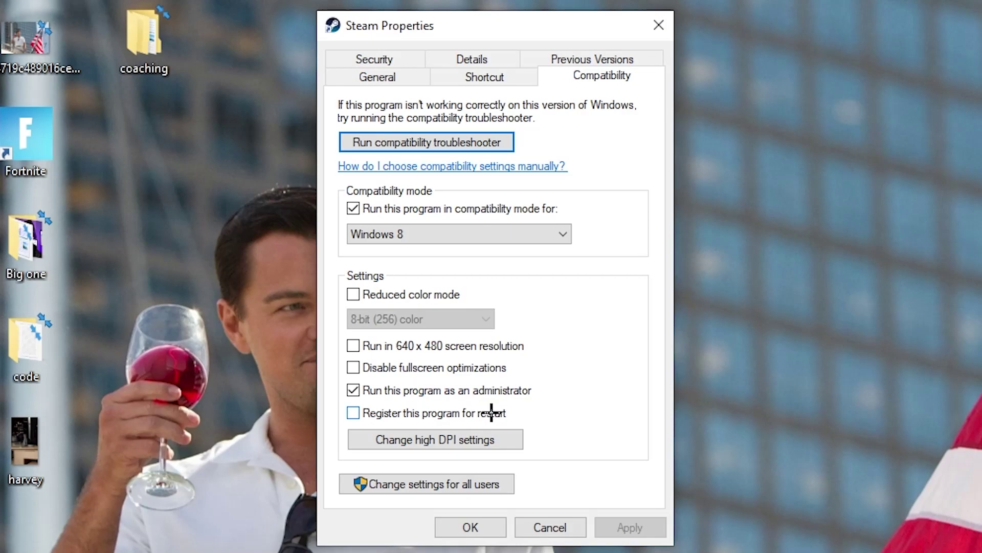
click(479, 525)
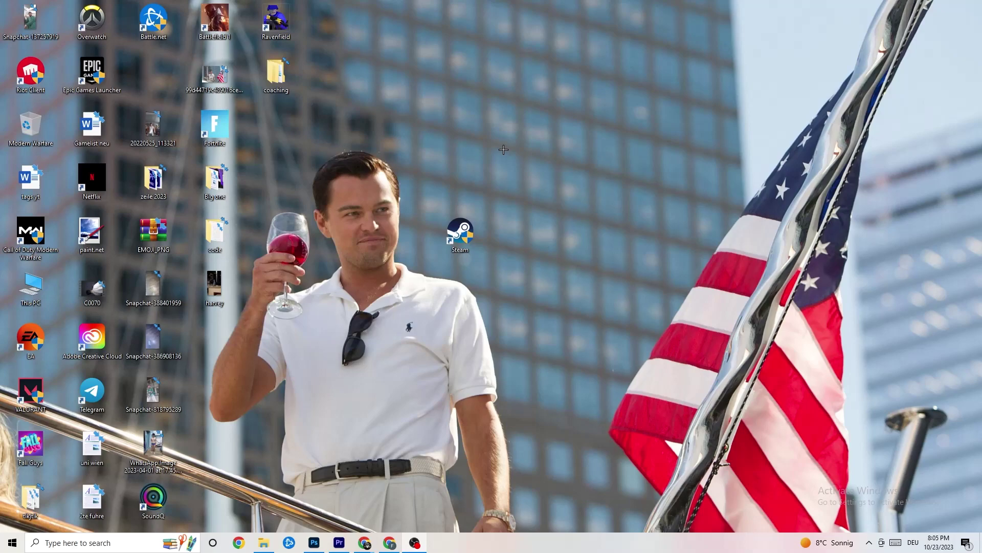
- Undo the test moves so the Steam shortcut returns beside Epic Games Launcher
drag(475, 236, 471, 183)
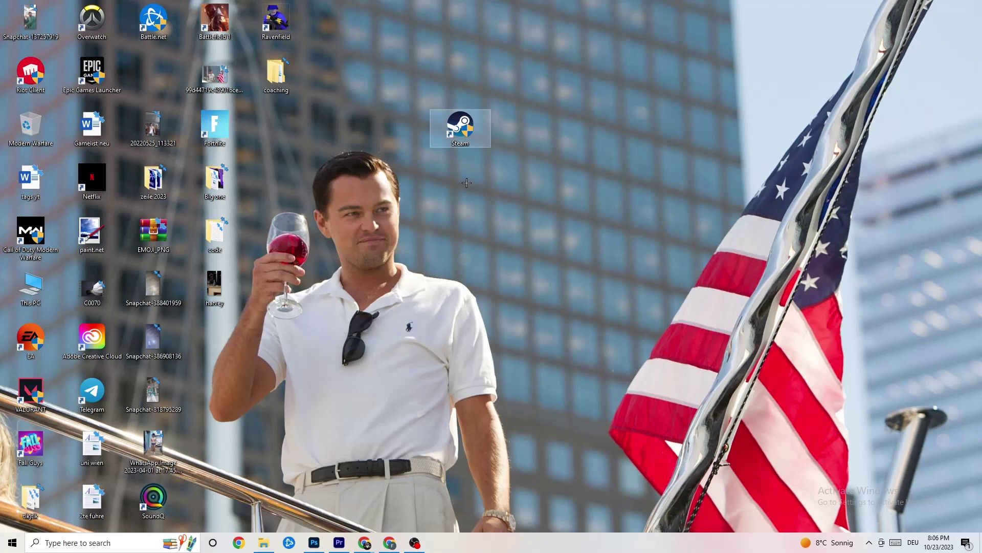
key(ctrl+z)
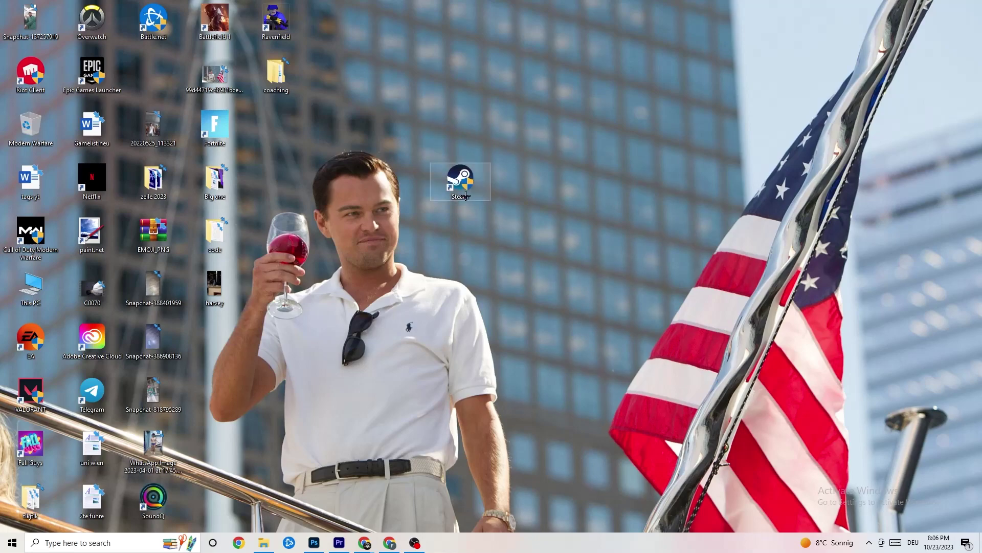
drag(460, 177, 414, 181)
key(ctrl+z)
click(426, 140)
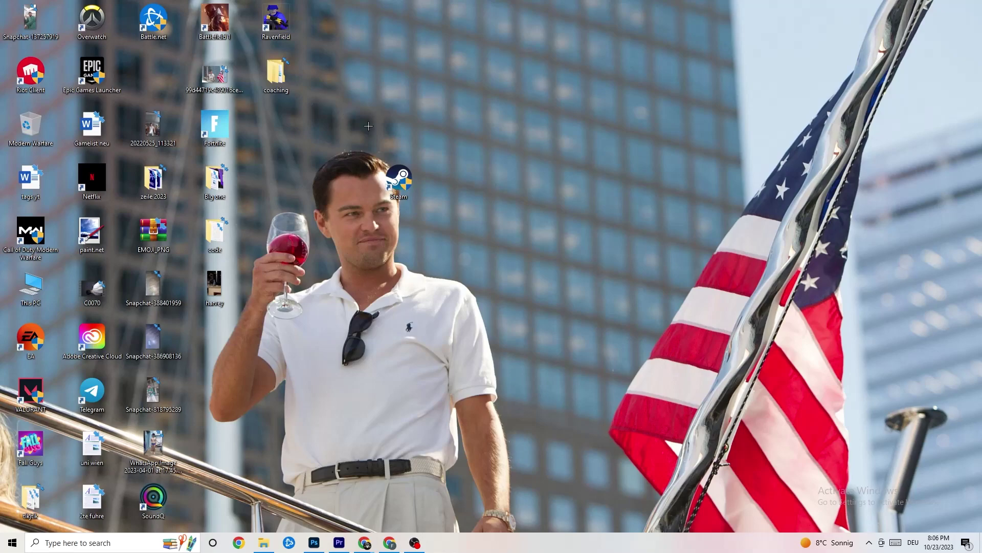
key(ctrl+z)
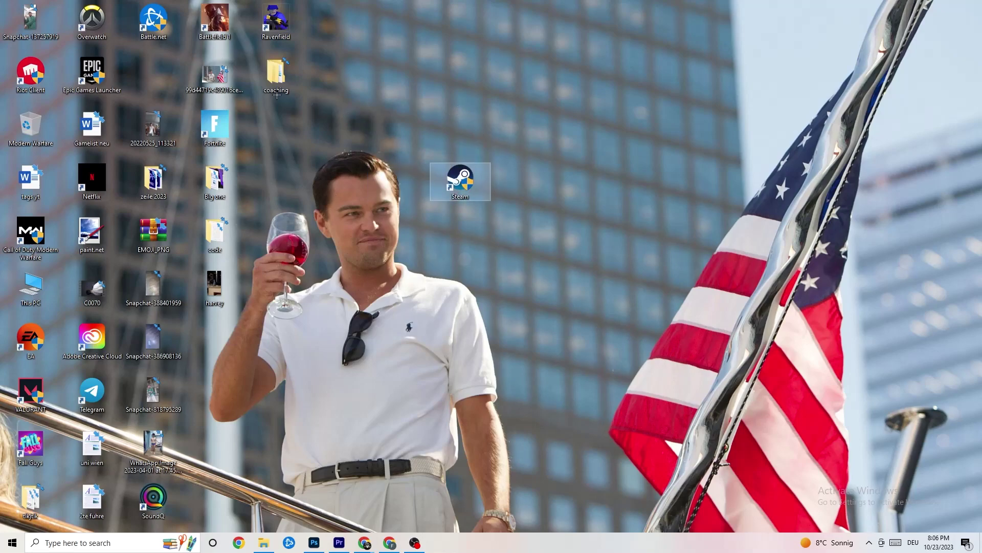
- Recheck the Steam shortcut's Compatibility settings and close Properties without changes
right_click(459, 193)
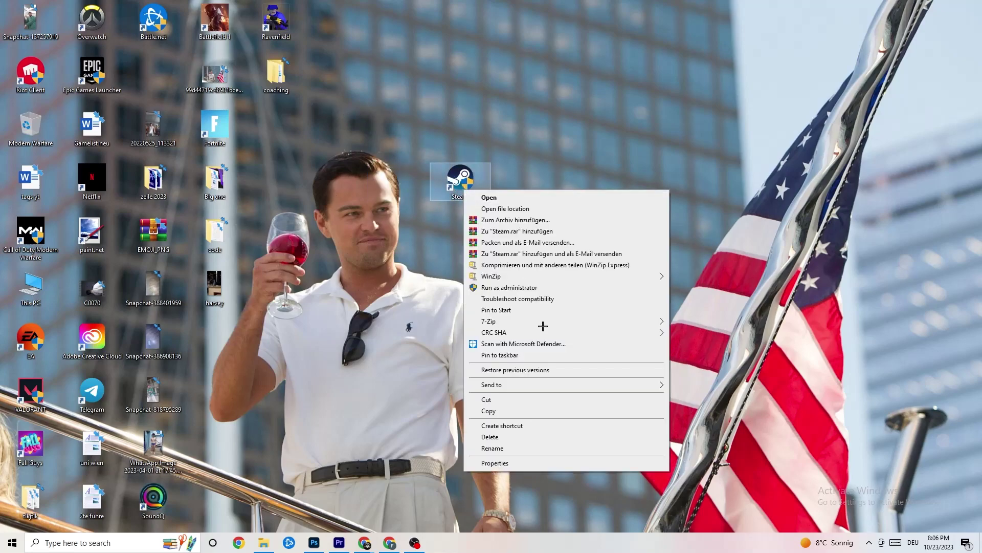
click(511, 462)
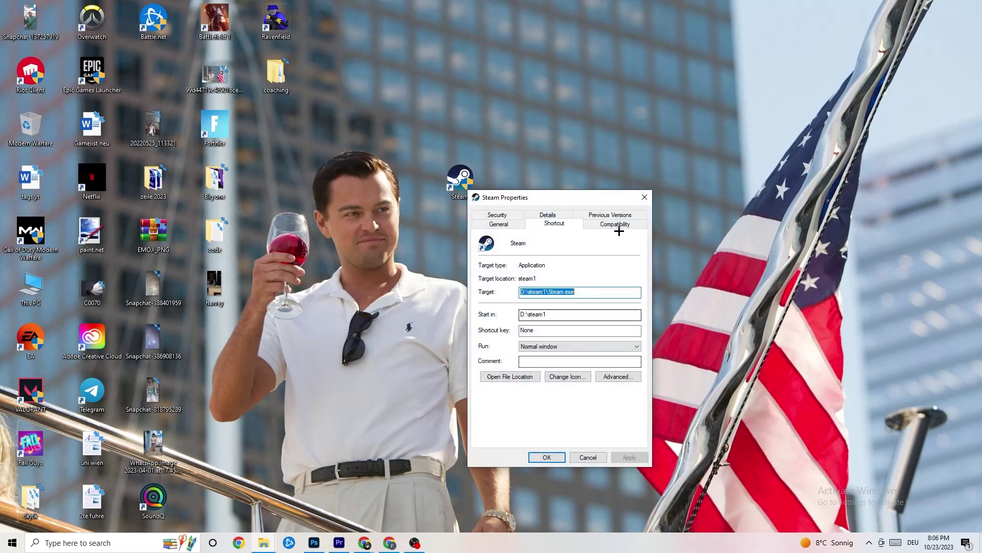
click(641, 223)
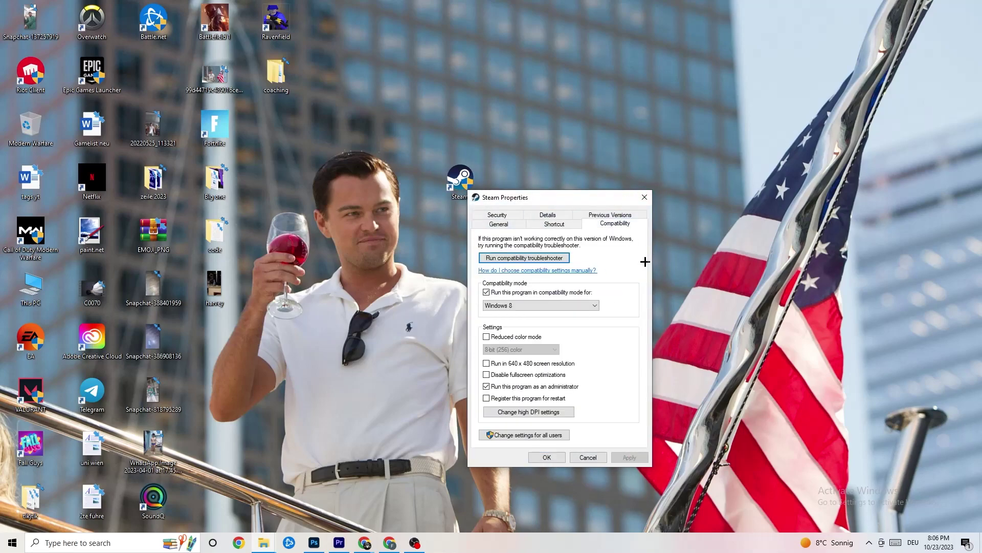
click(644, 196)
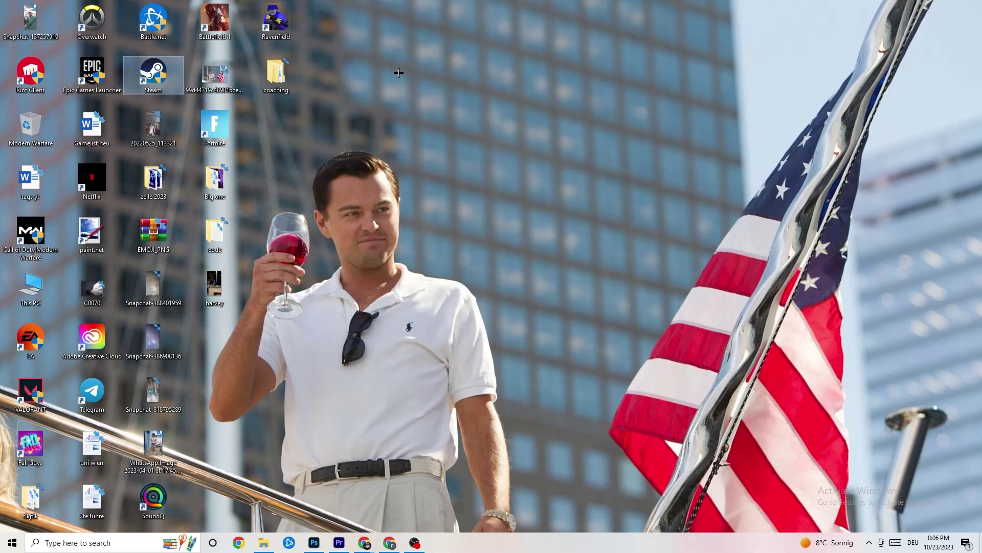
click(477, 100)
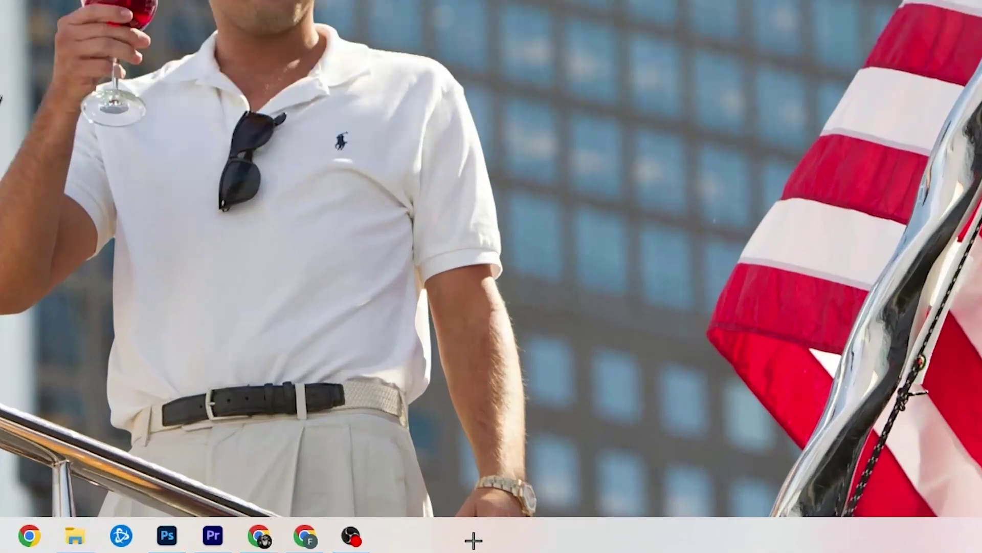
- Open Task Manager full screen and review its six apps and 107 background processes
right_click(433, 545)
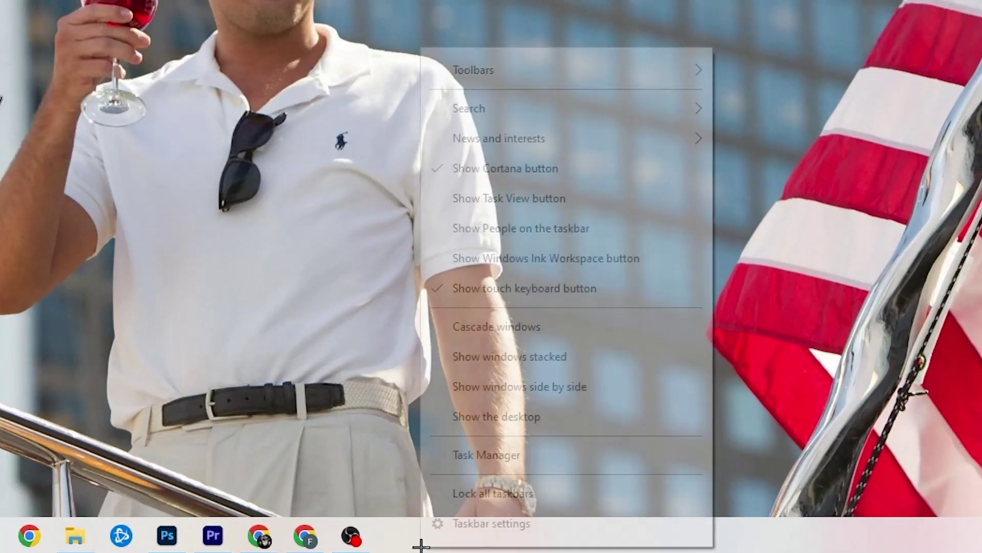
click(511, 461)
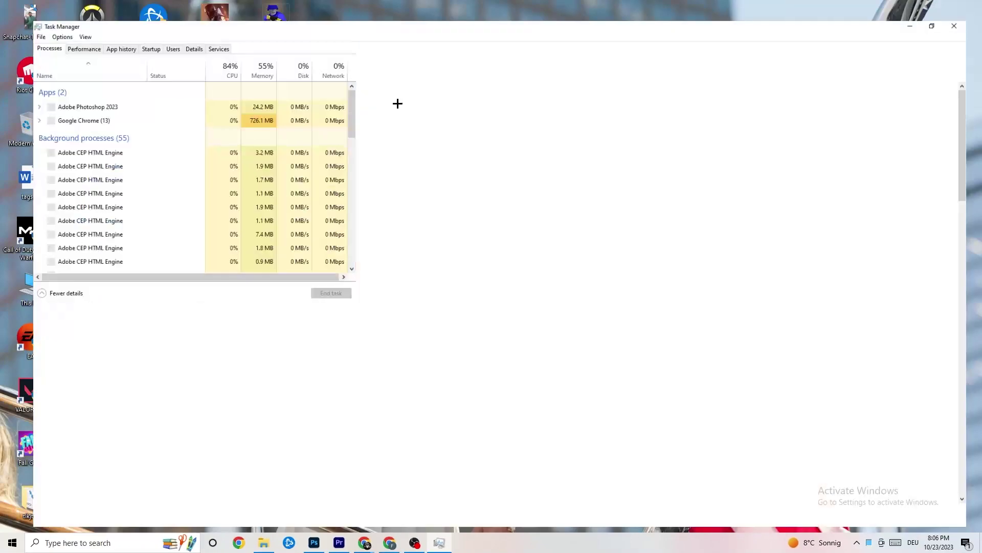
double_click(353, 25)
drag(413, 24, 424, 45)
click(558, 47)
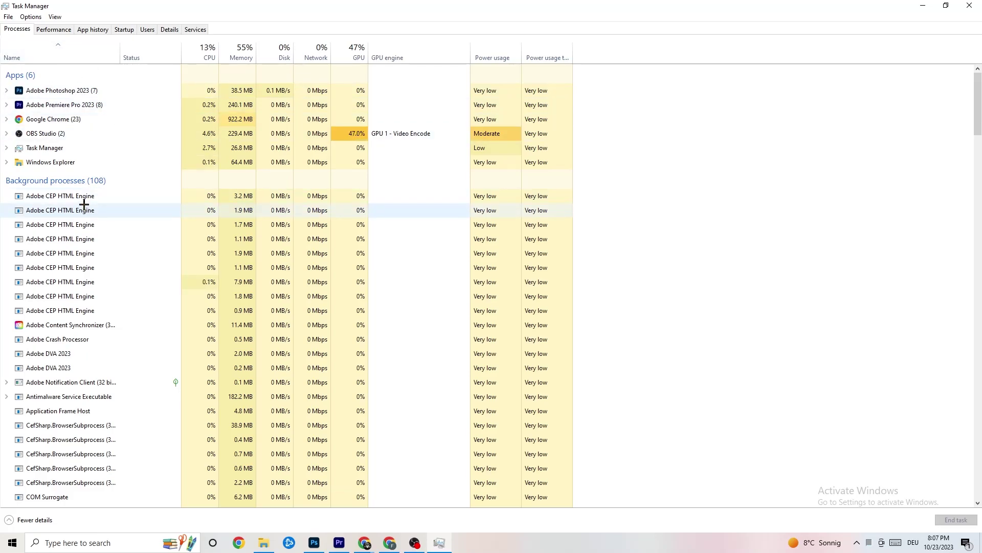
scroll(129, 283, down, 8)
scroll(130, 268, down, 8)
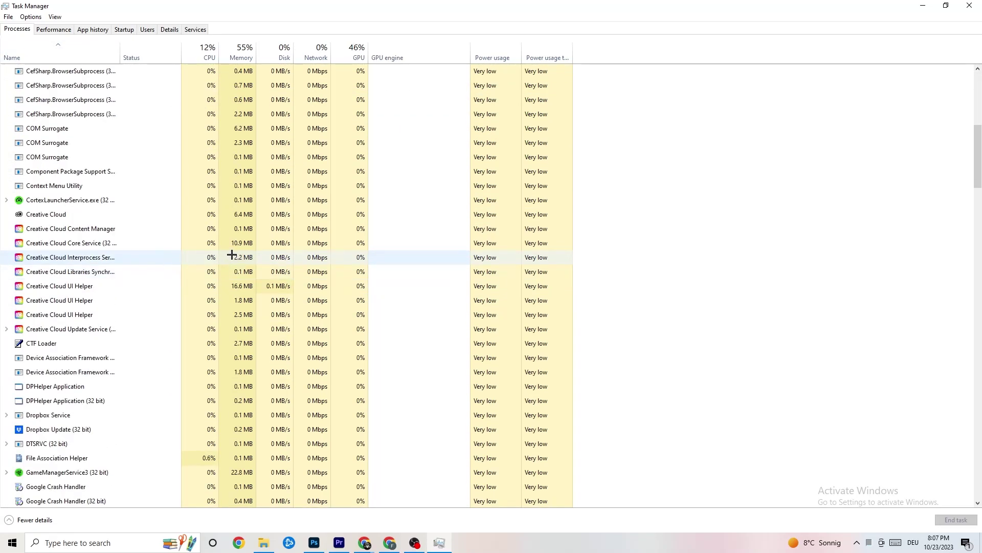
scroll(269, 251, up, 15)
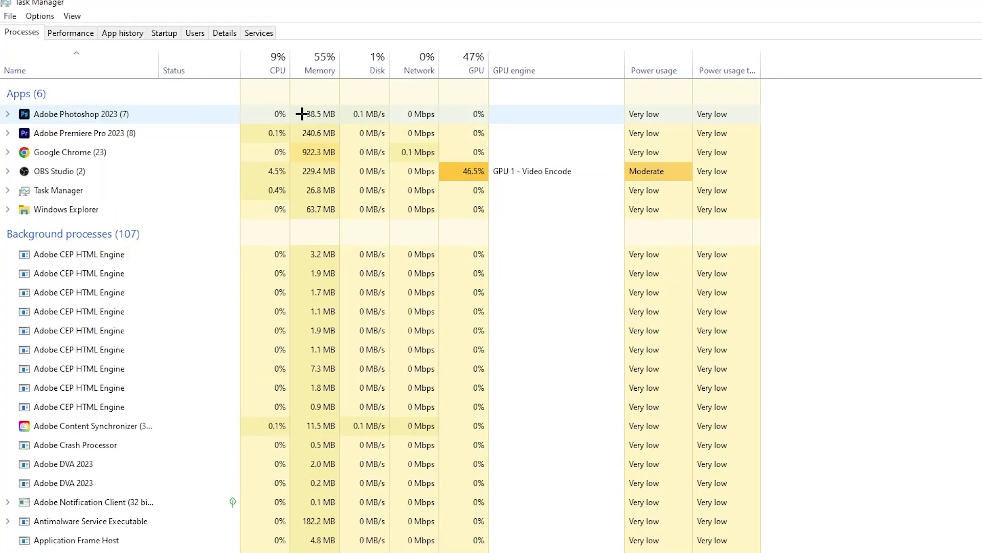
right_click(332, 115)
- End the Adobe Photoshop 2023 task, leaving five apps and 101 background processes
right_click(179, 119)
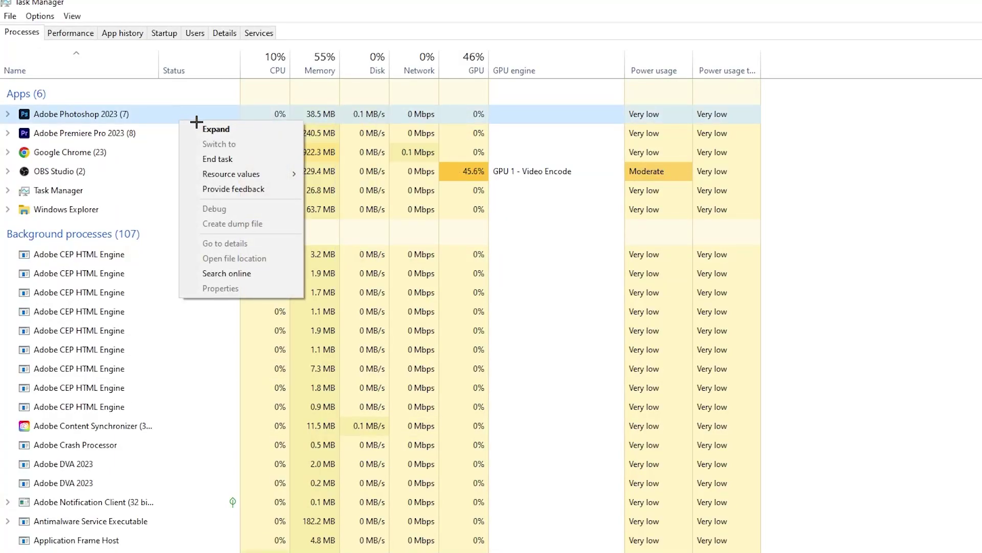
click(257, 156)
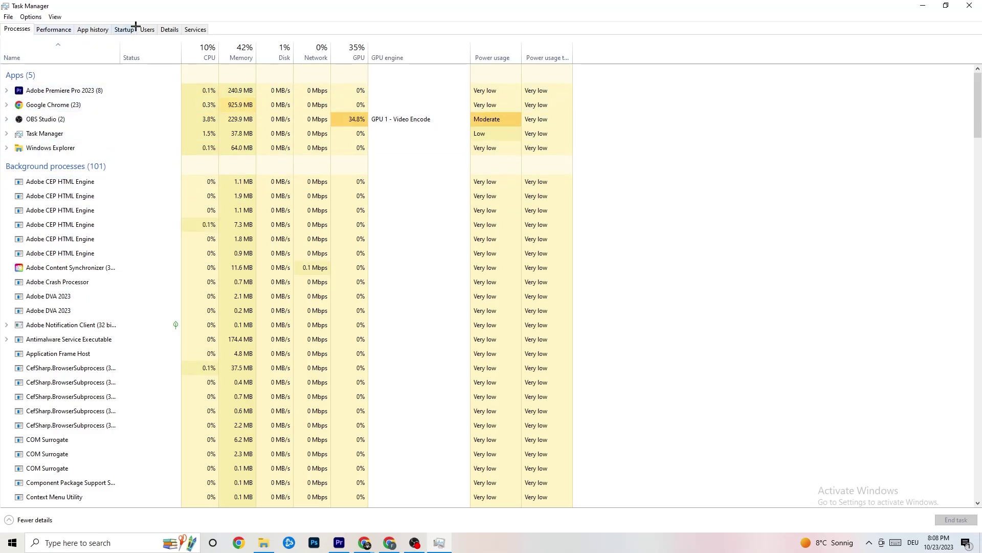
click(170, 29)
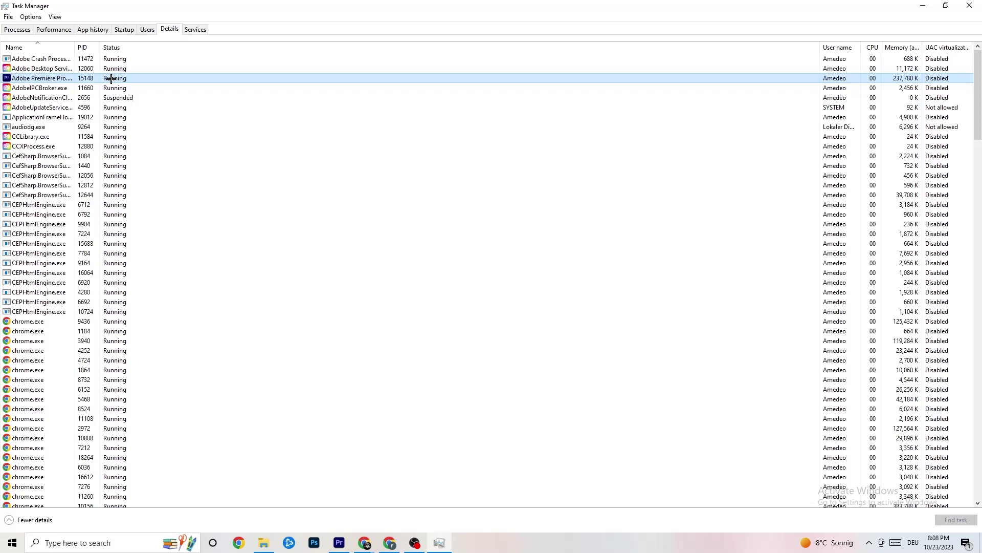
right_click(111, 79)
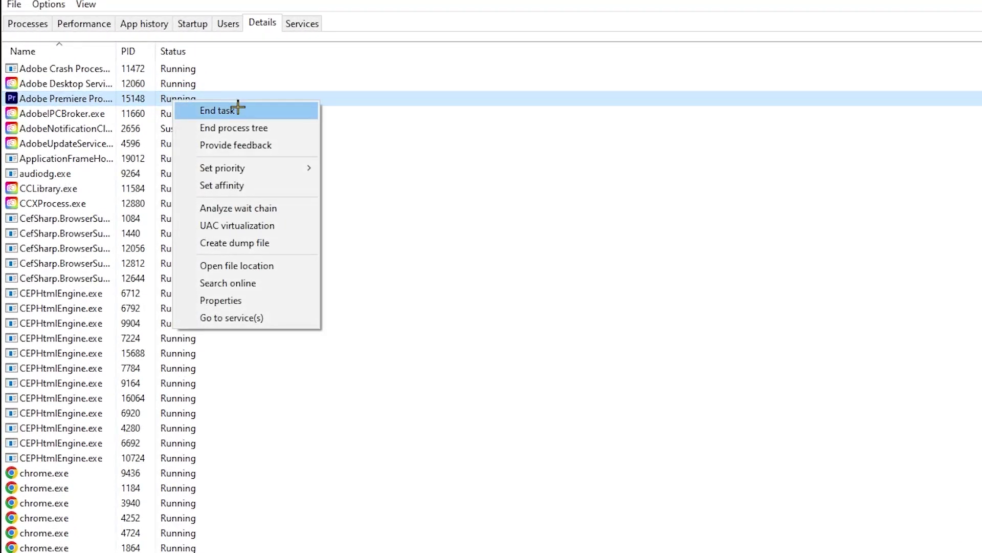
mouse_move(267, 169)
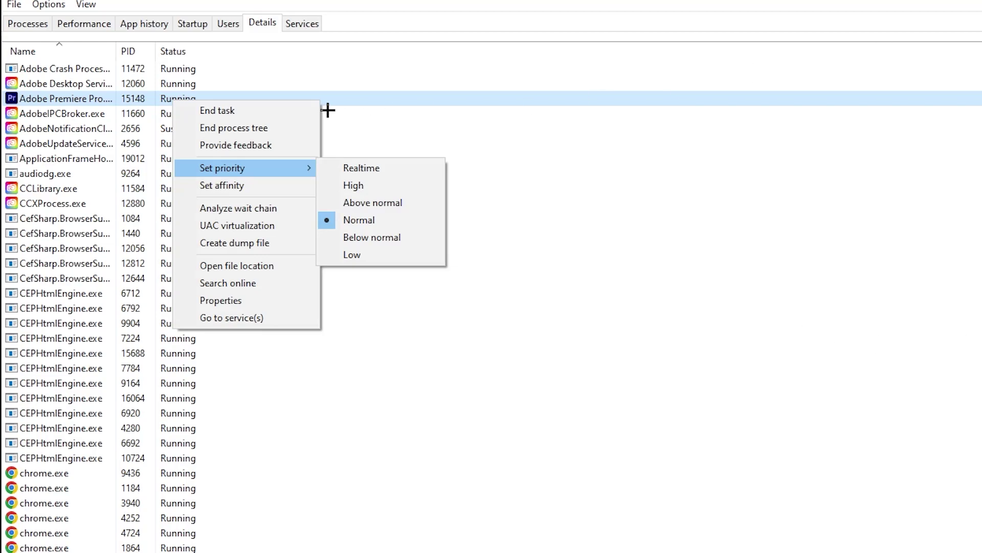
click(355, 71)
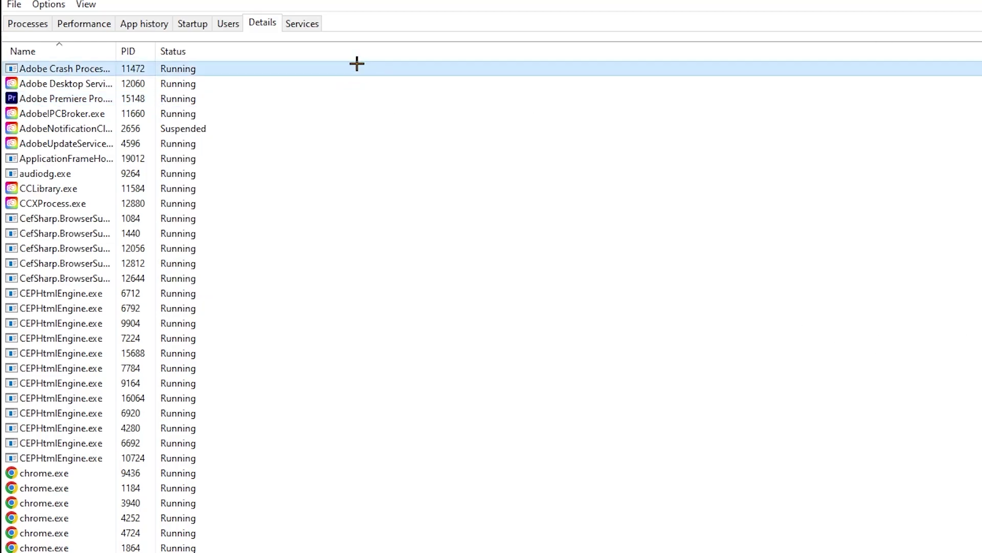
click(194, 23)
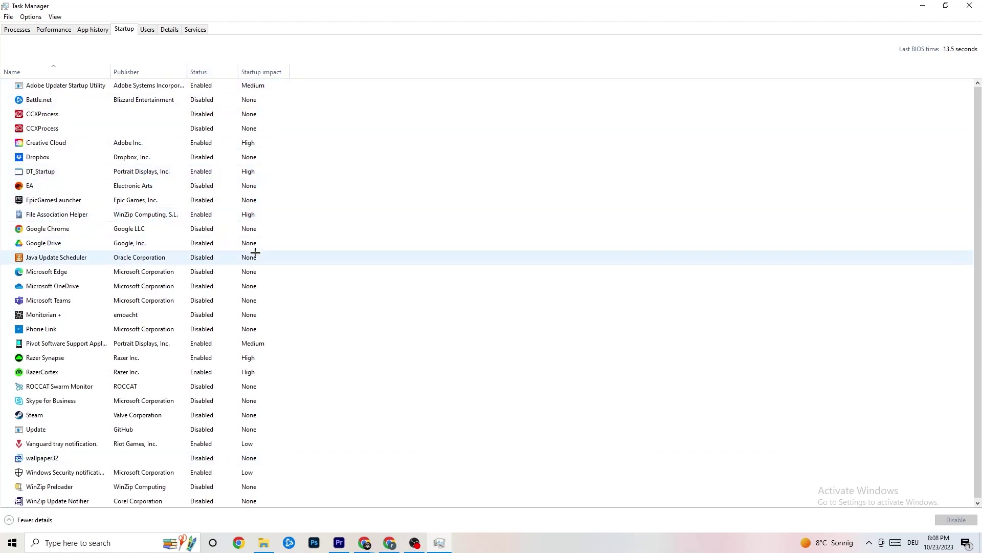
- Check the Adobe Updater Startup Utility entry, leave it enabled, and close Task Manager
right_click(213, 90)
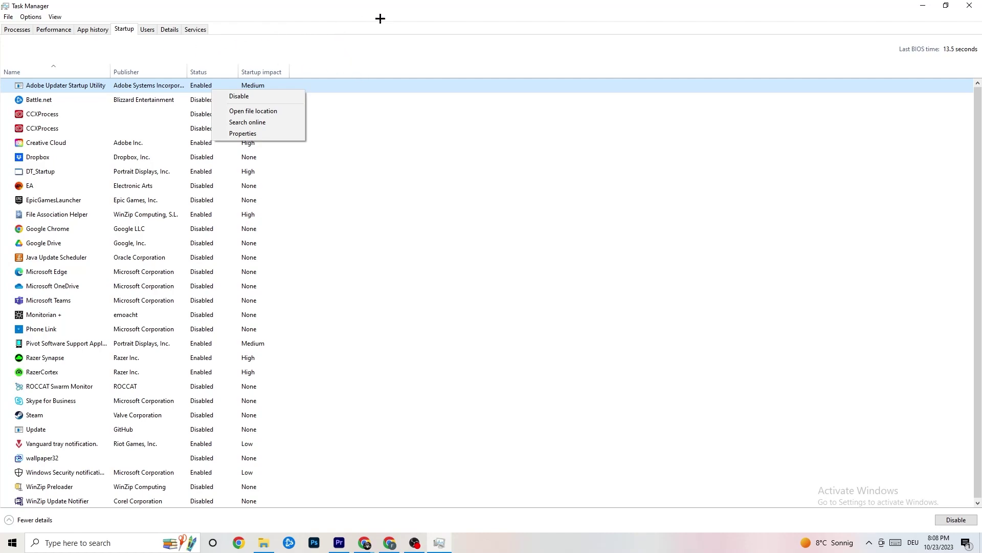
click(348, 3)
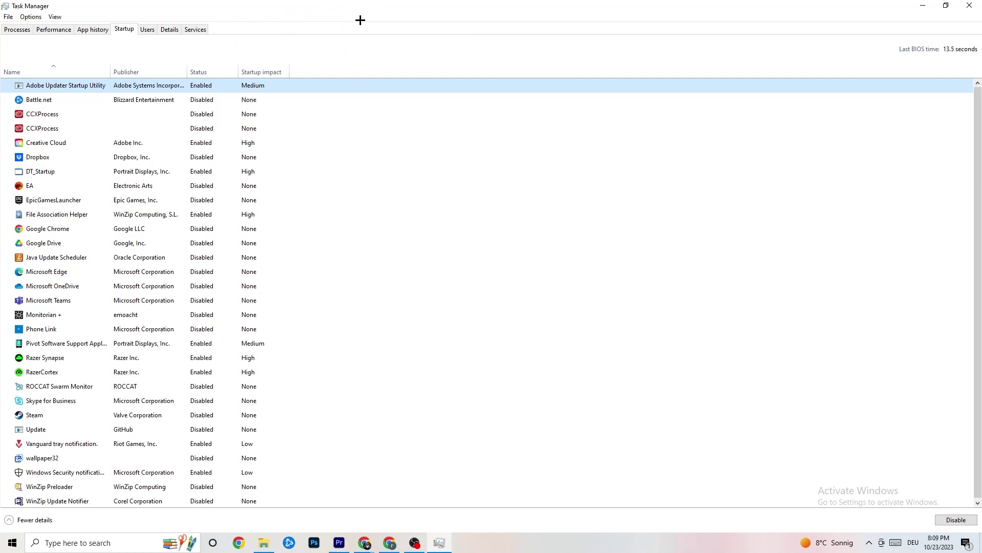
click(970, 5)
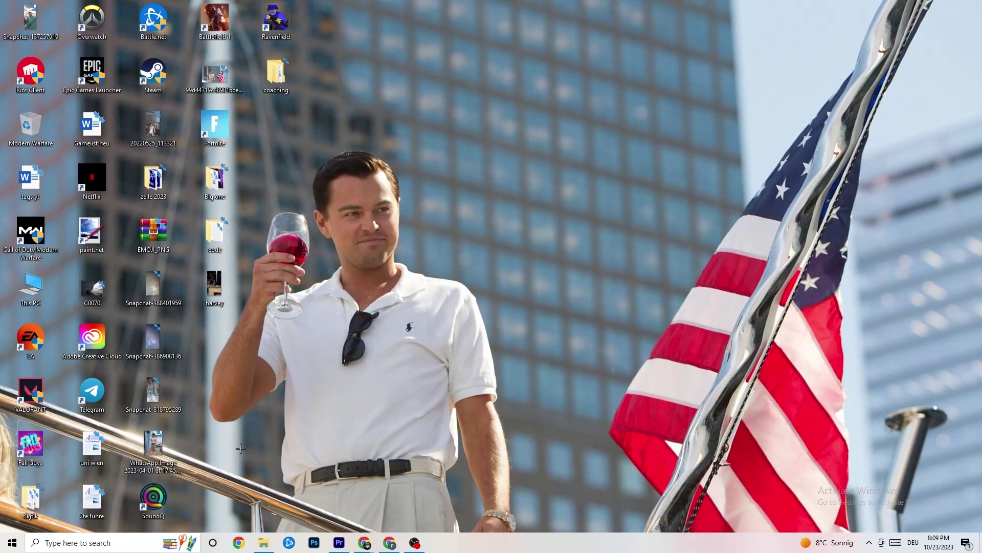
- Open Windows Settings to the System Display page
click(13, 542)
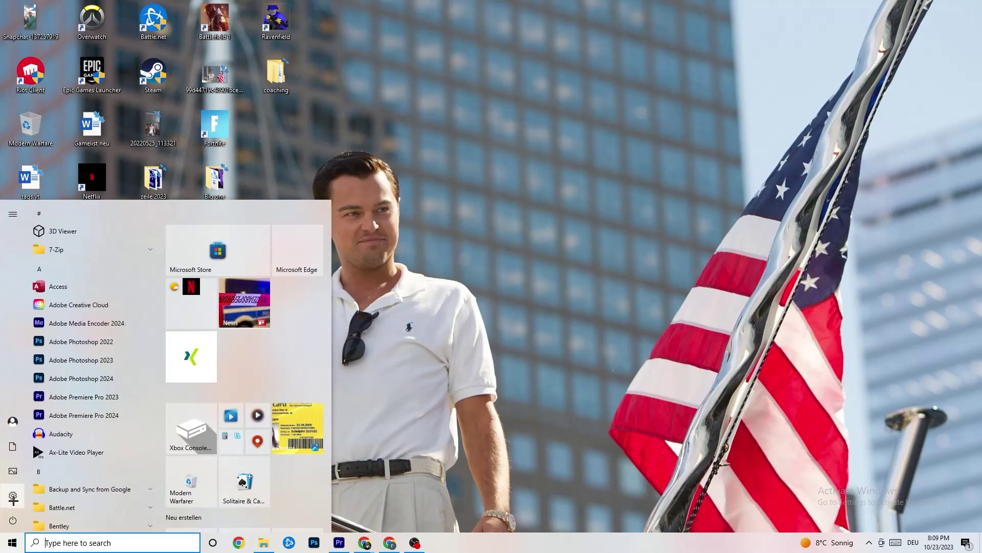
click(13, 496)
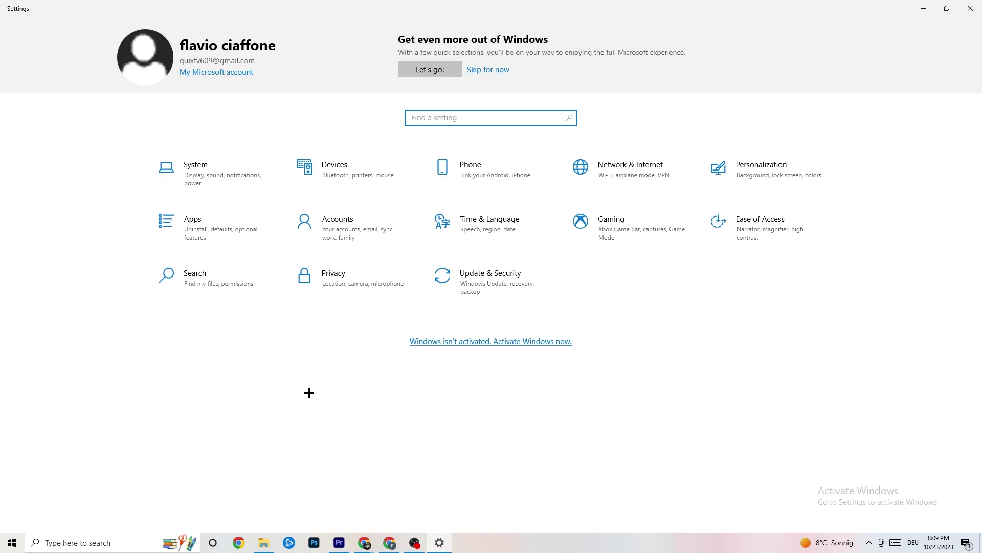
click(233, 178)
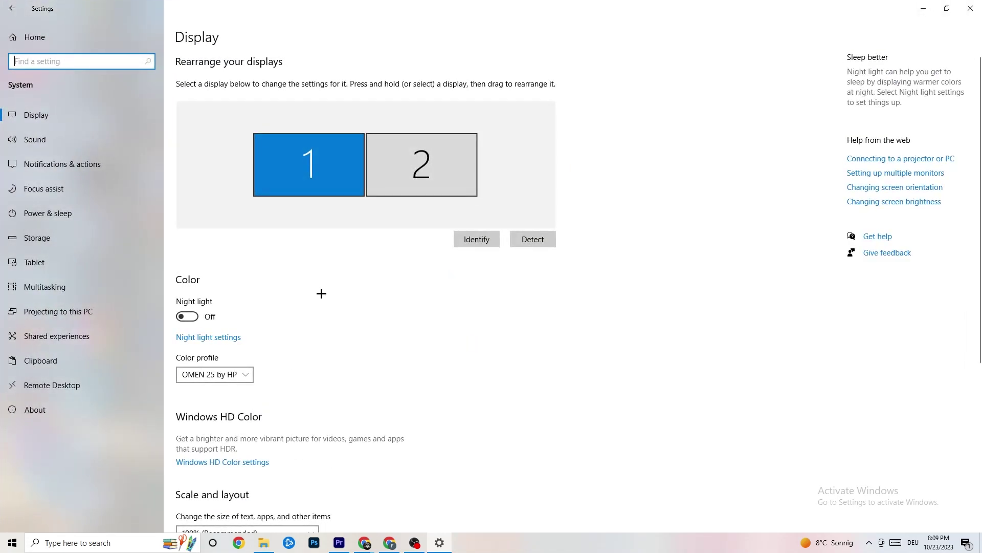
scroll(553, 199, down, 5)
scroll(552, 199, up, 5)
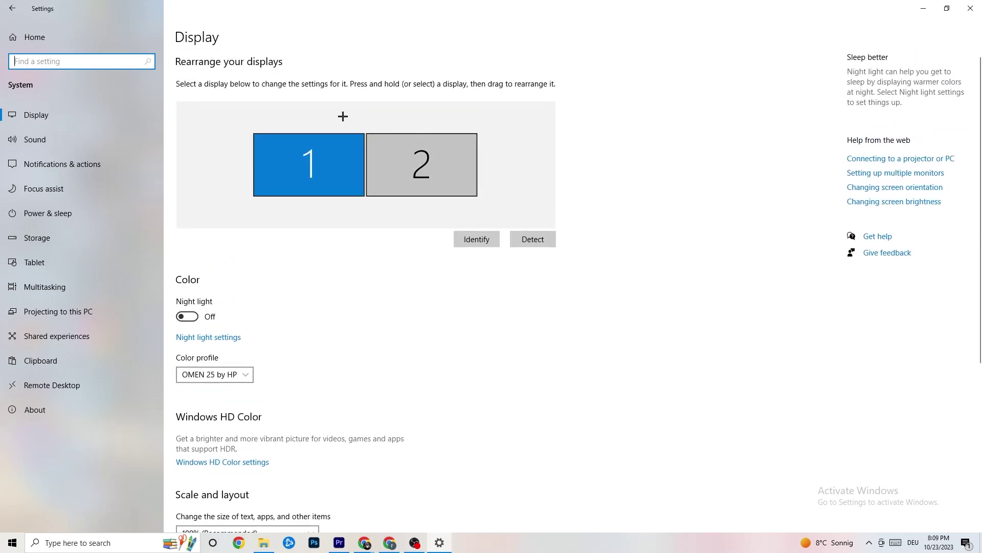
scroll(411, 215, down, 5)
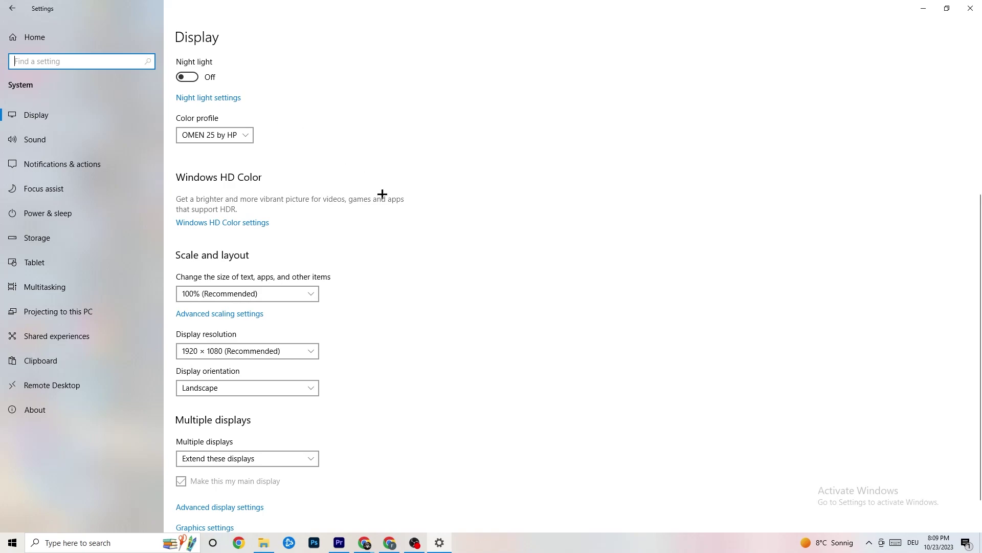
- Review the Scale and Display resolution options, keeping 100% and 1920 × 1080
click(308, 301)
click(294, 248)
click(253, 294)
click(452, 259)
click(294, 353)
click(435, 307)
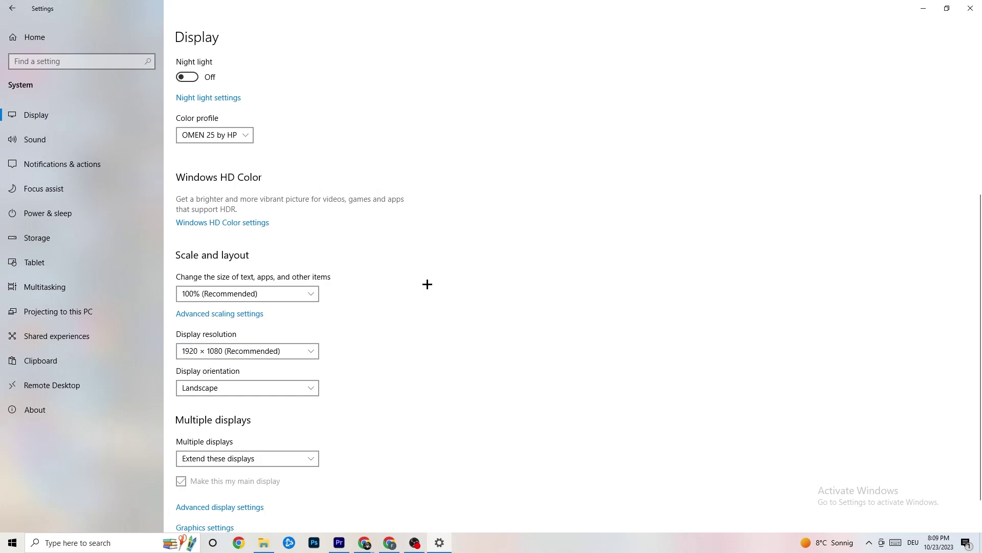
scroll(422, 299, down, 1)
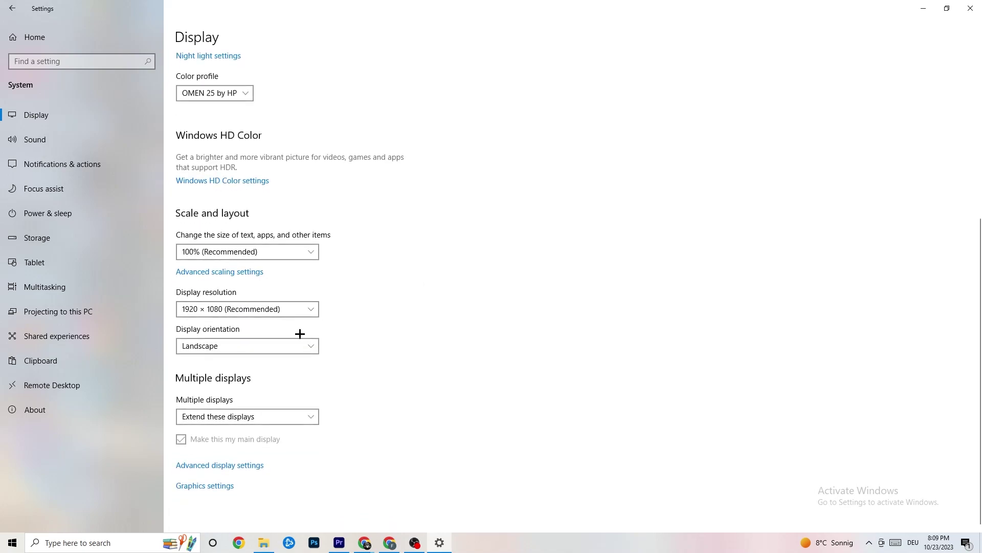
- Review the power plans in Power Options keeping Balanced, then open Storage settings
click(100, 209)
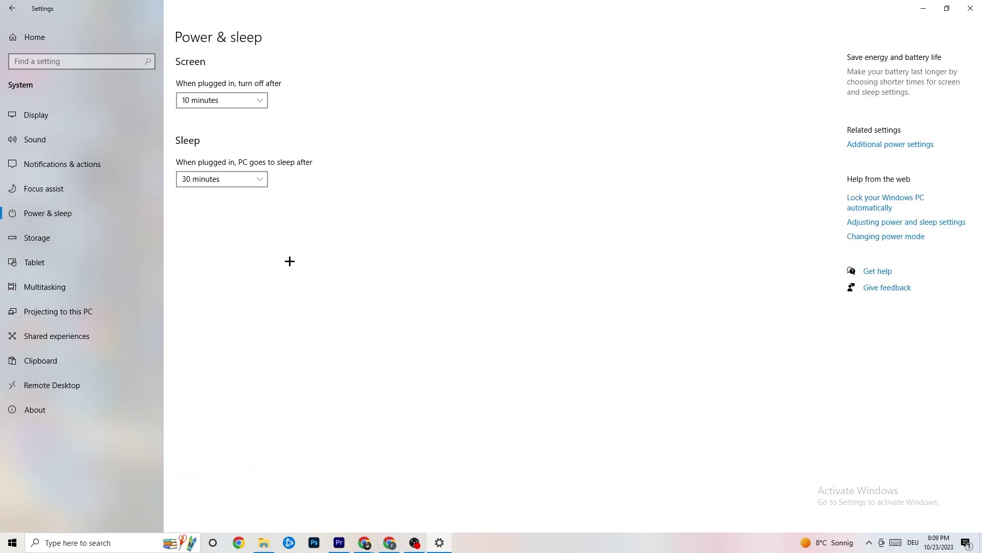
click(884, 147)
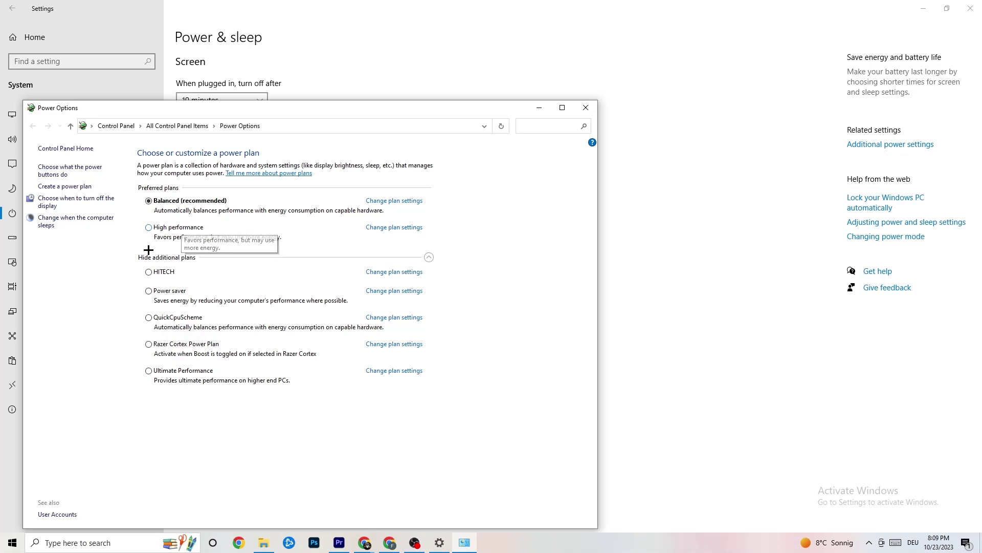
click(586, 110)
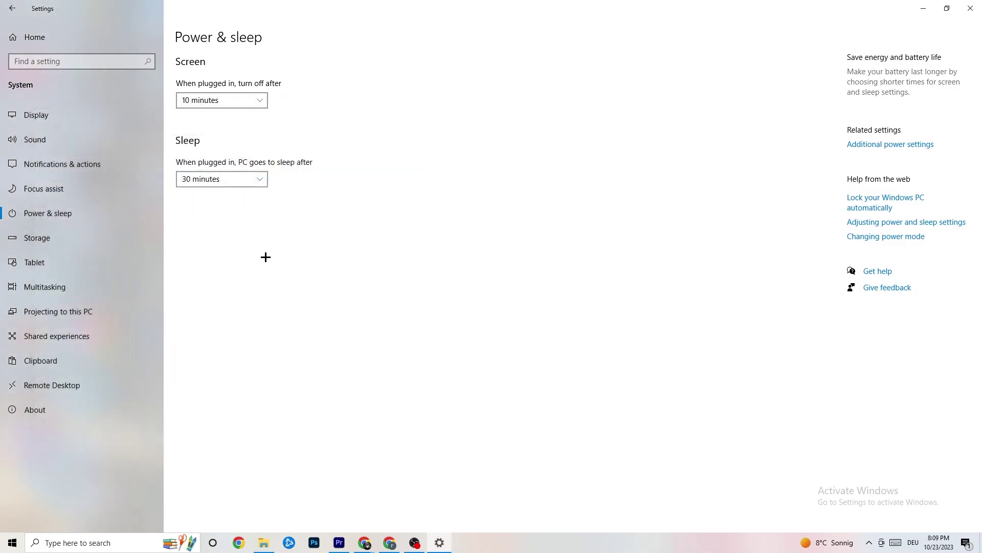
click(64, 245)
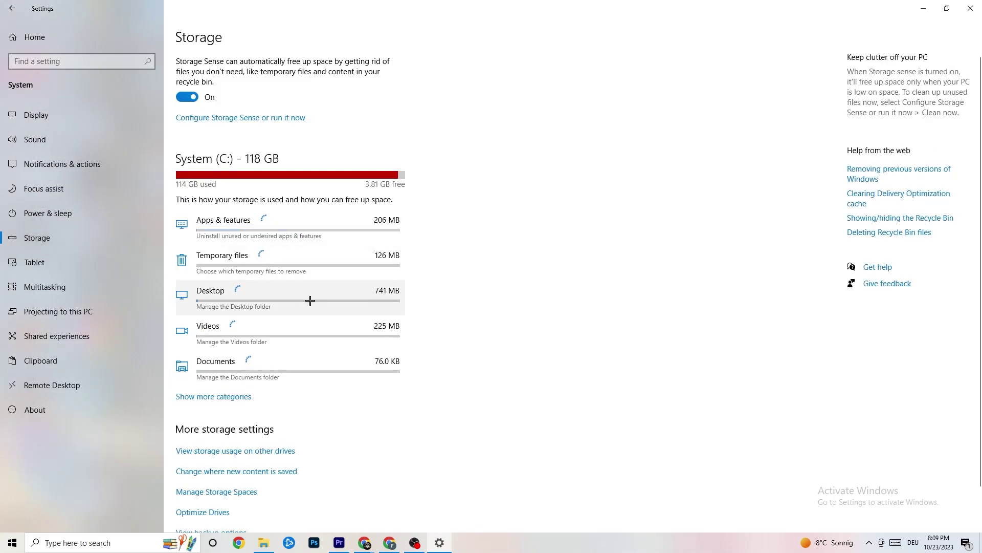
- Keep Run Storage Sense set to Every week, then return to Settings Home
click(276, 118)
click(122, 147)
click(306, 146)
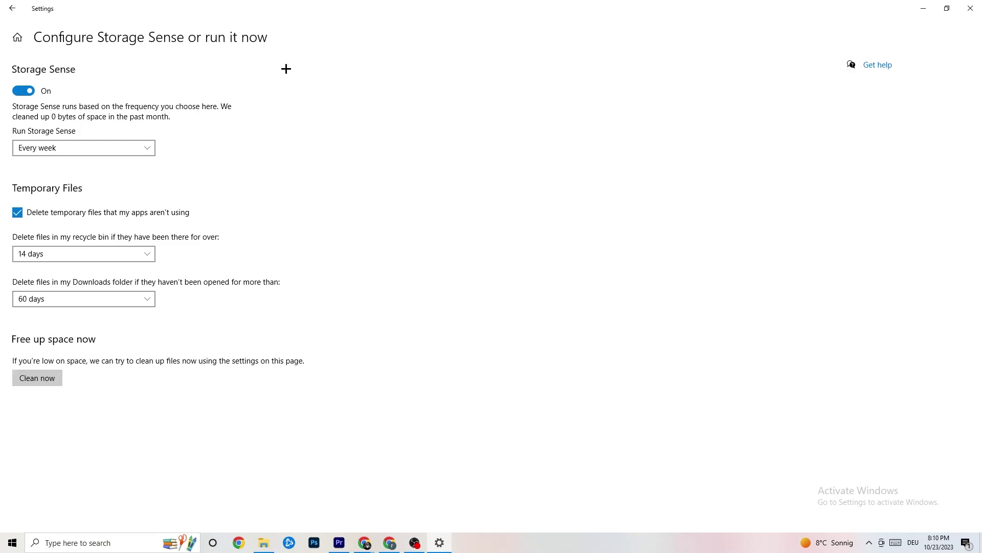
click(16, 11)
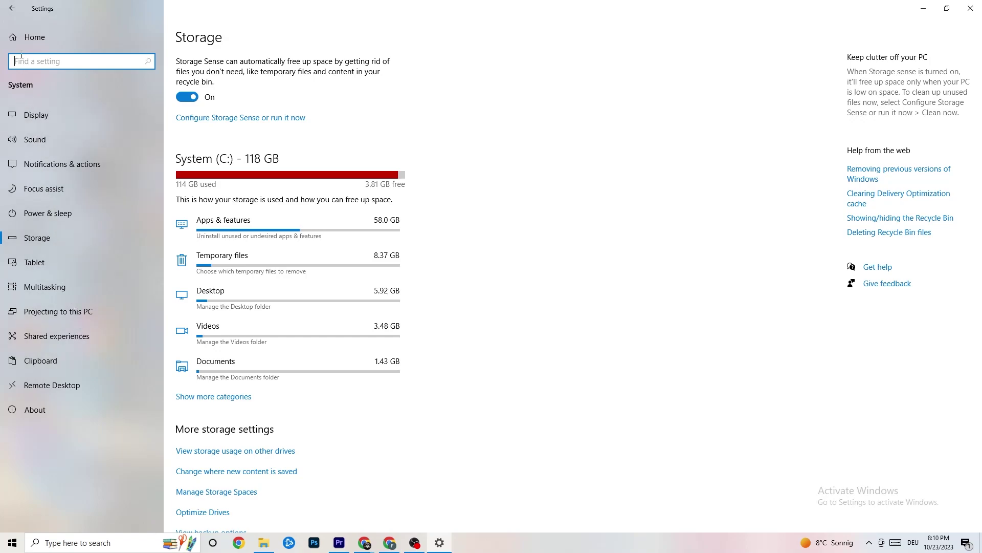
click(12, 8)
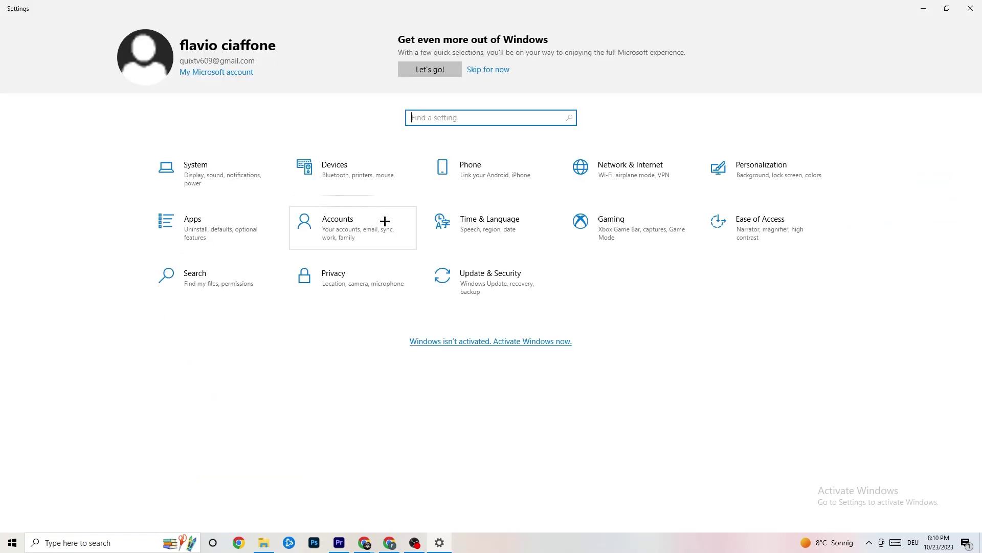
- Check that Xbox Game Bar and background capture recording are off and Game Mode is on
click(605, 244)
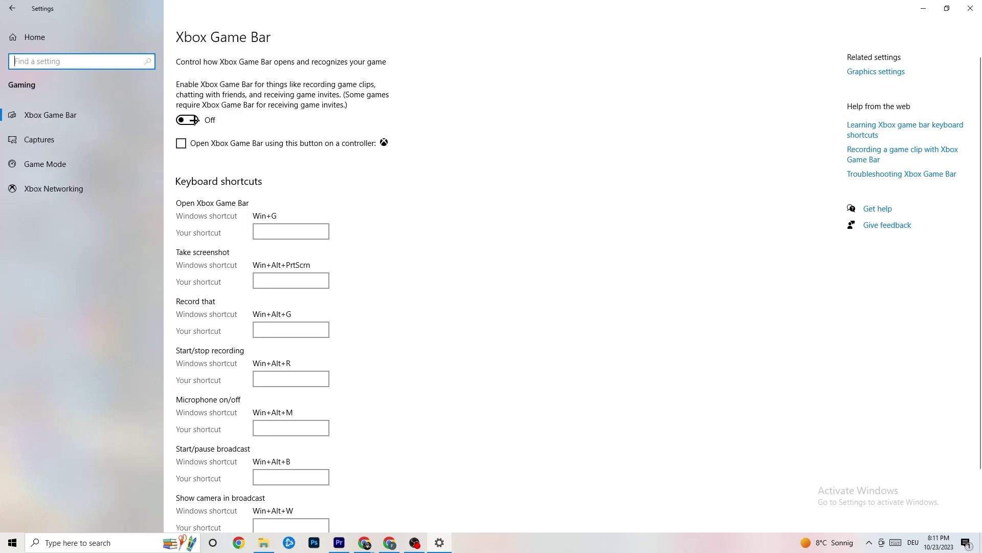
click(93, 141)
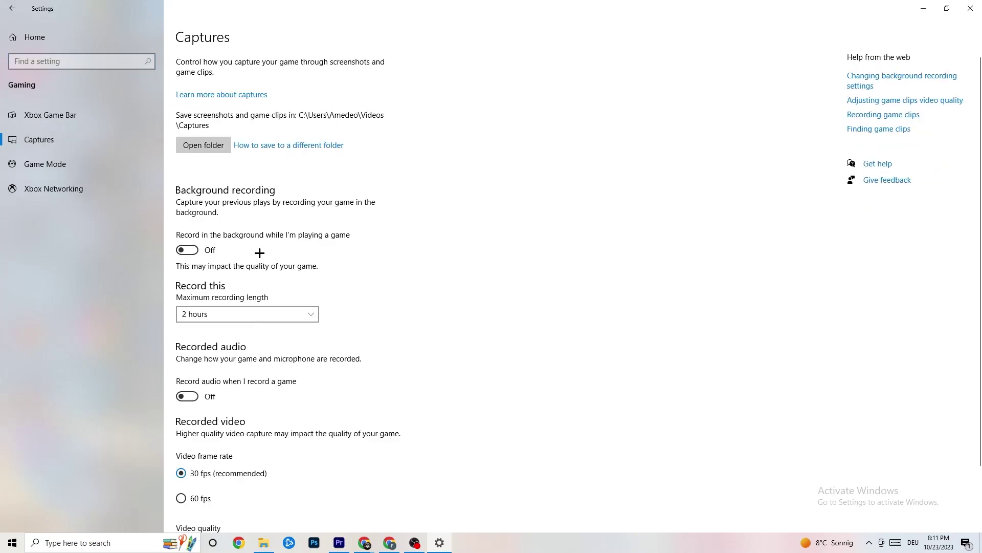
scroll(340, 215, down, 3)
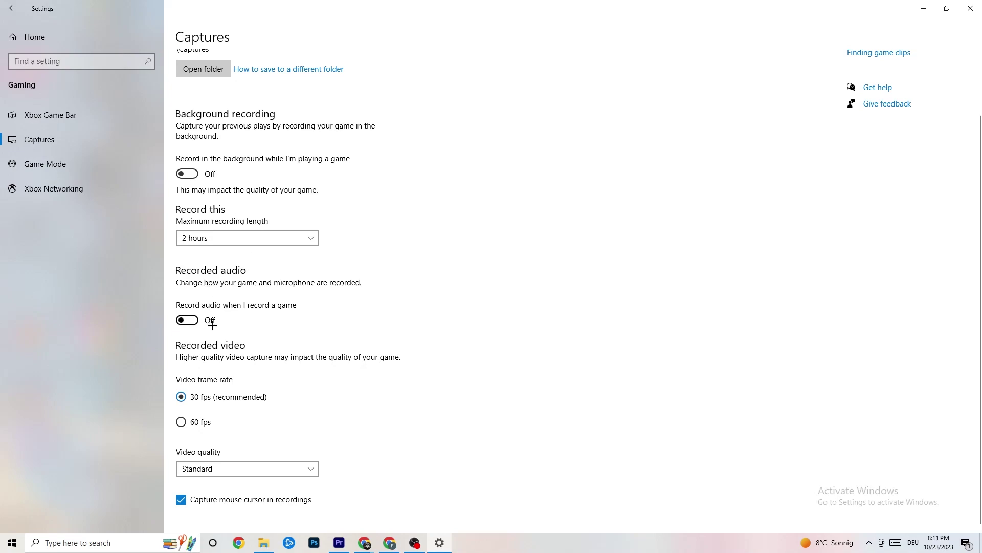
click(65, 162)
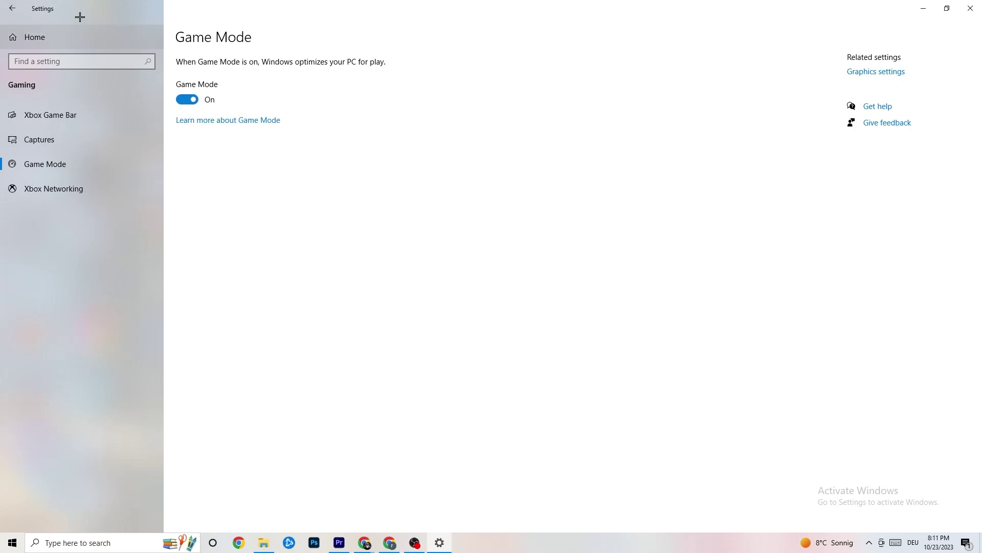
click(76, 35)
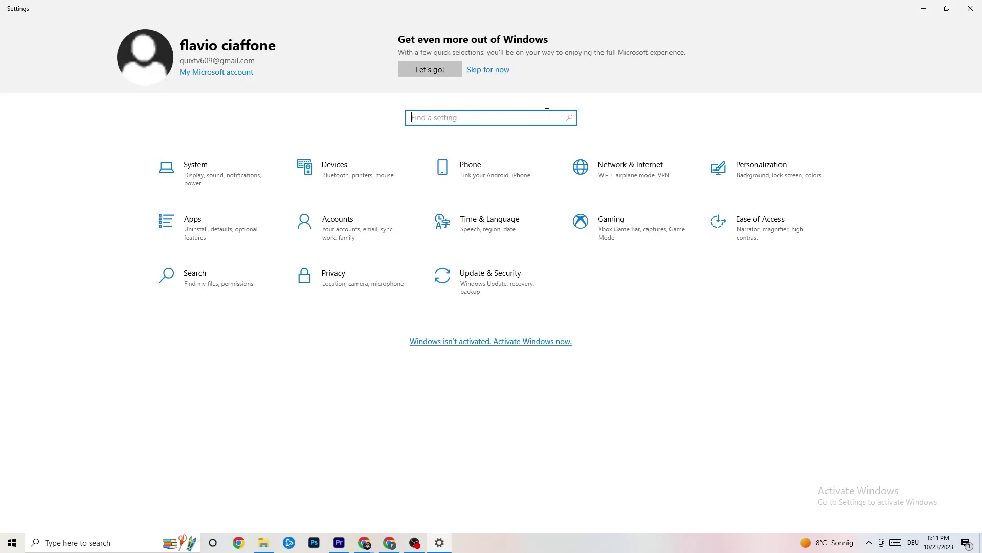
- Open Update & Security and check whether Windows Update reports the PC is up to date
click(498, 276)
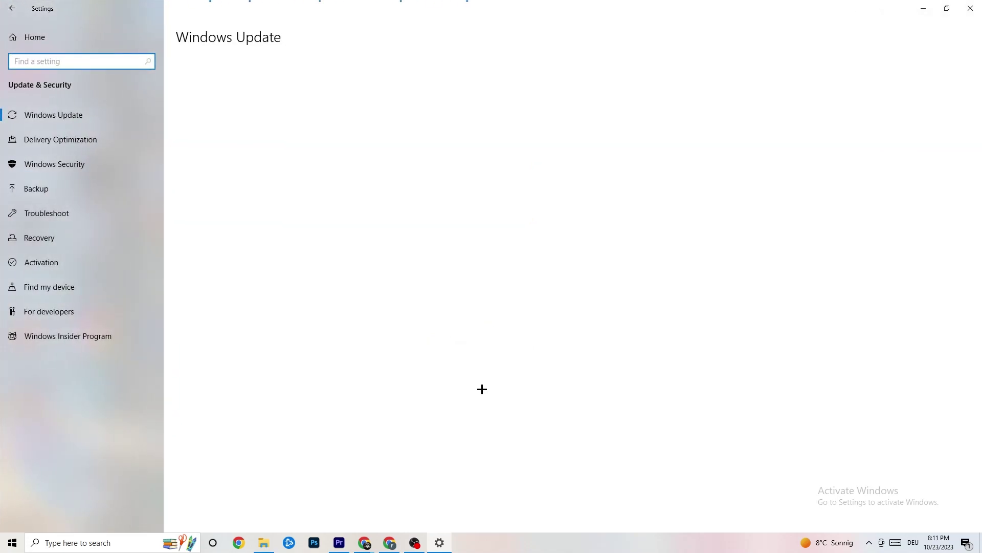